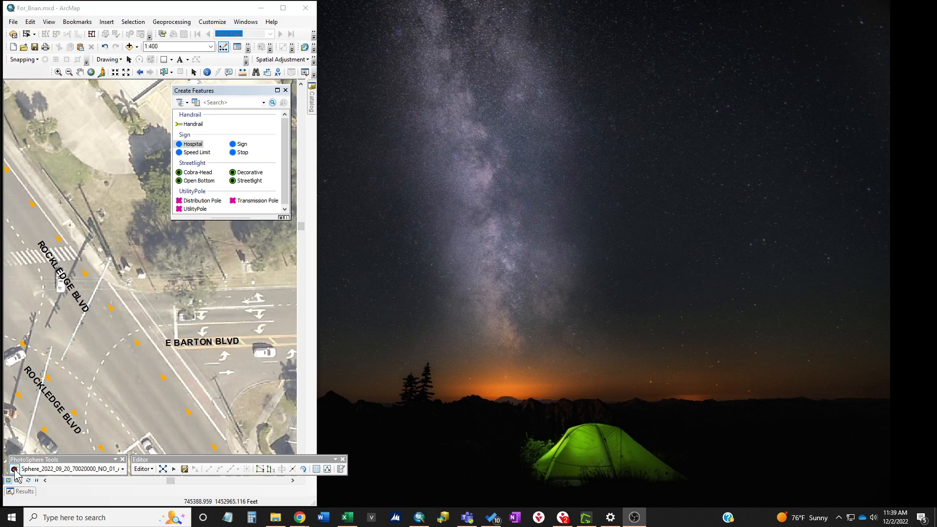
- Open the photosphere captured at the orange point on Rockledge Blvd beside E Barton Blvd, facing north towards the roadside
{"action": "left_click", "coordinate": [138, 344]}
{"action": "left_click", "coordinate": [139, 344]}
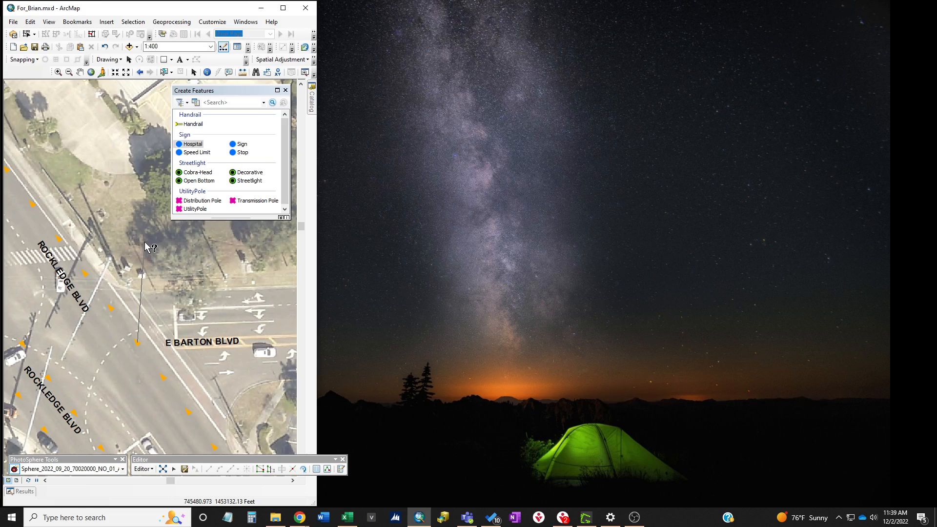
{"action": "left_click_drag", "start_coordinate": [145, 242], "coordinate": [144, 241]}
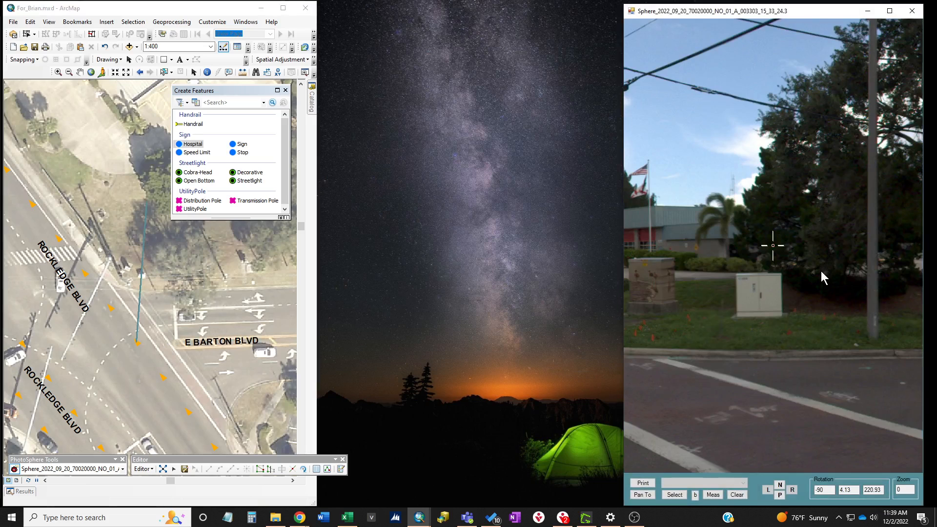
- Look around the intersection in the photosphere and examine the Barton Blvd street sign up close
{"action": "left_click_drag", "start_coordinate": [821, 270], "coordinate": [789, 244]}
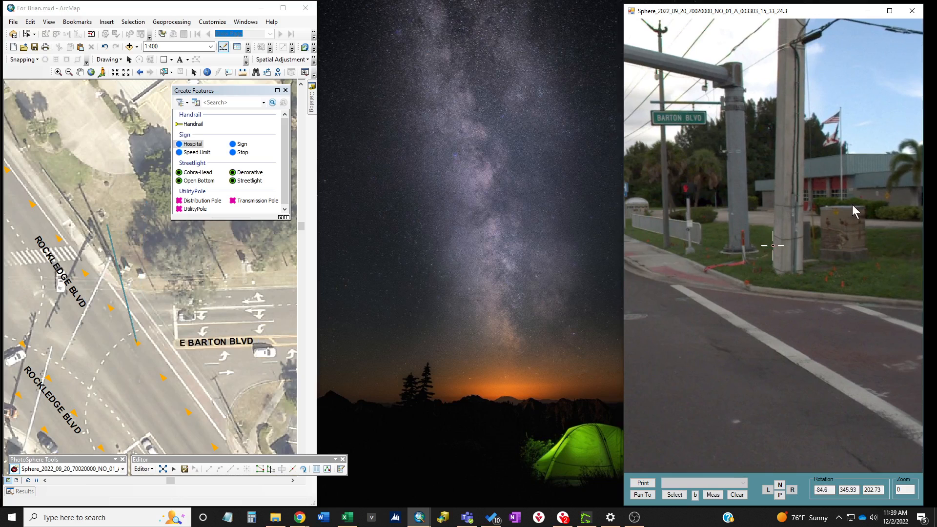
{"action": "left_click_drag", "start_coordinate": [857, 200], "coordinate": [778, 199]}
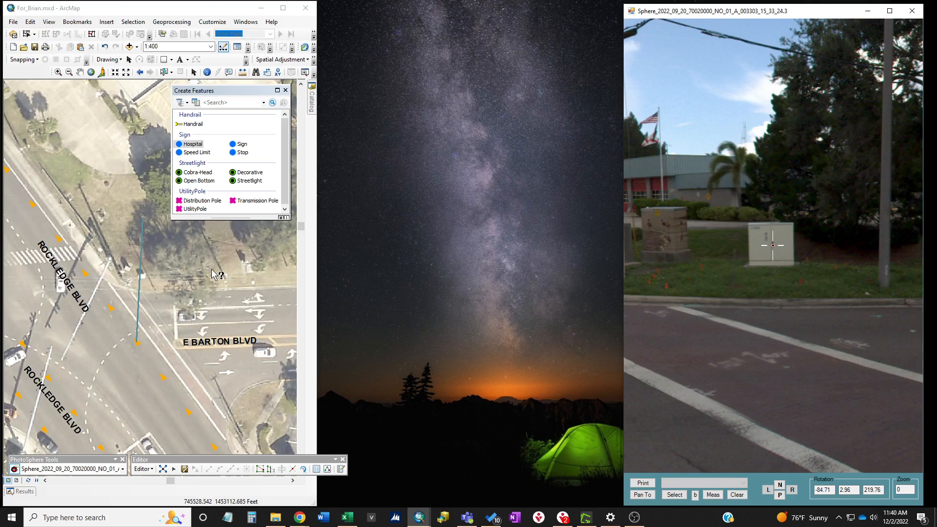
{"action": "left_click", "coordinate": [653, 264]}
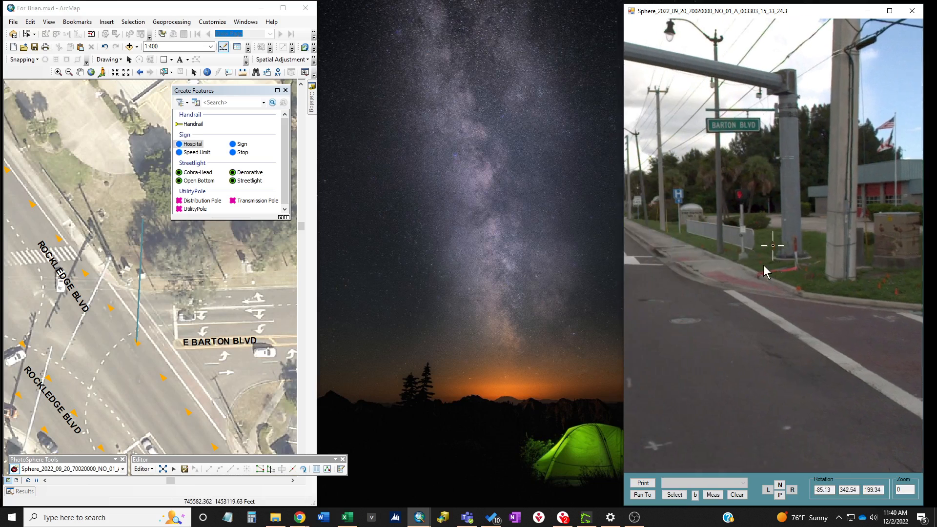
{"action": "left_click_drag", "start_coordinate": [670, 237], "coordinate": [790, 256]}
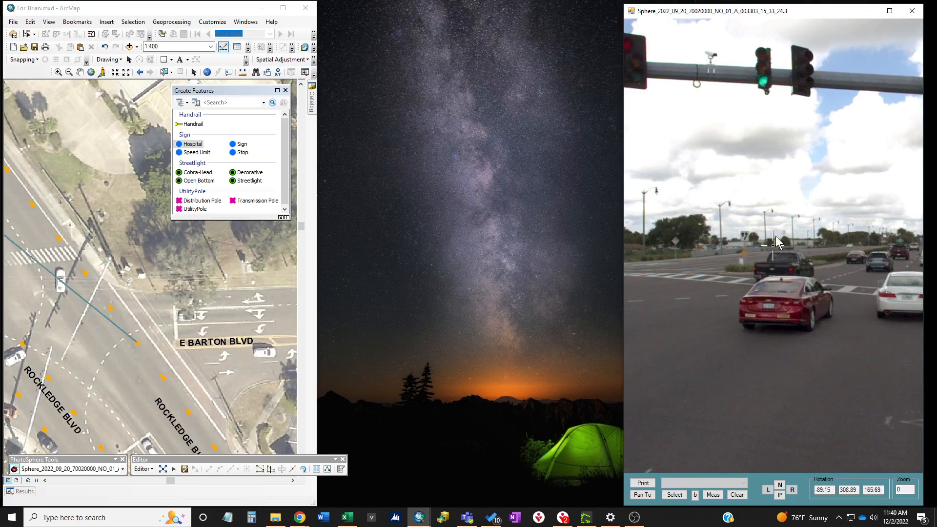
{"action": "left_click_drag", "start_coordinate": [788, 206], "coordinate": [699, 213]}
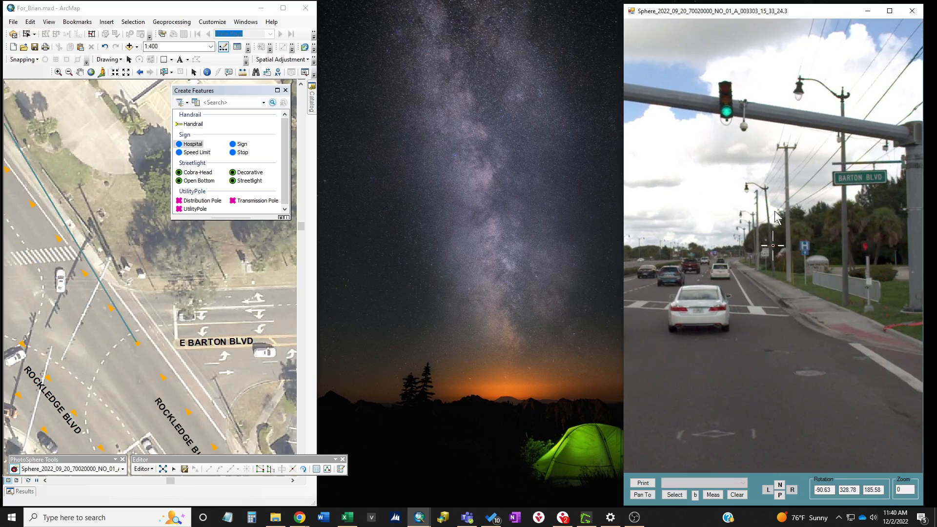
{"action": "left_click_drag", "start_coordinate": [792, 217], "coordinate": [733, 226]}
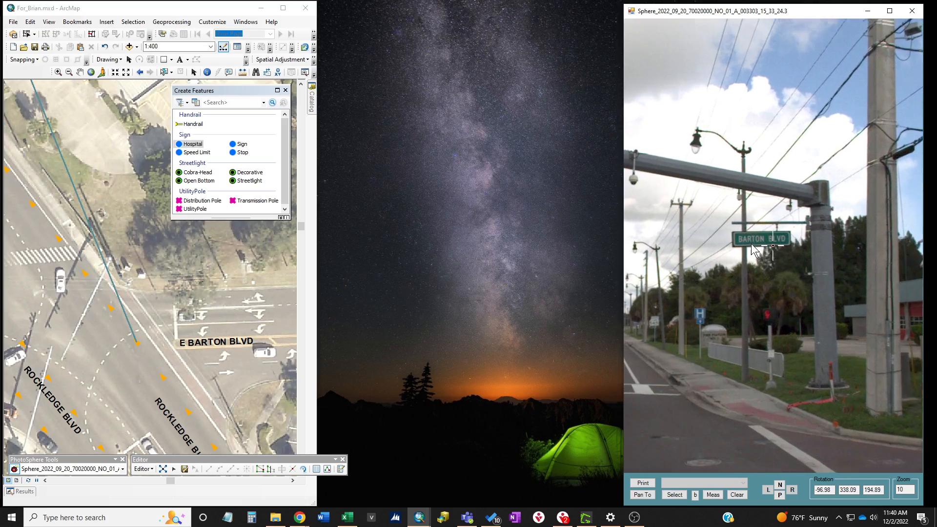
{"action": "scroll", "coordinate": [751, 244], "scroll_direction": "up", "scroll_amount": 6}
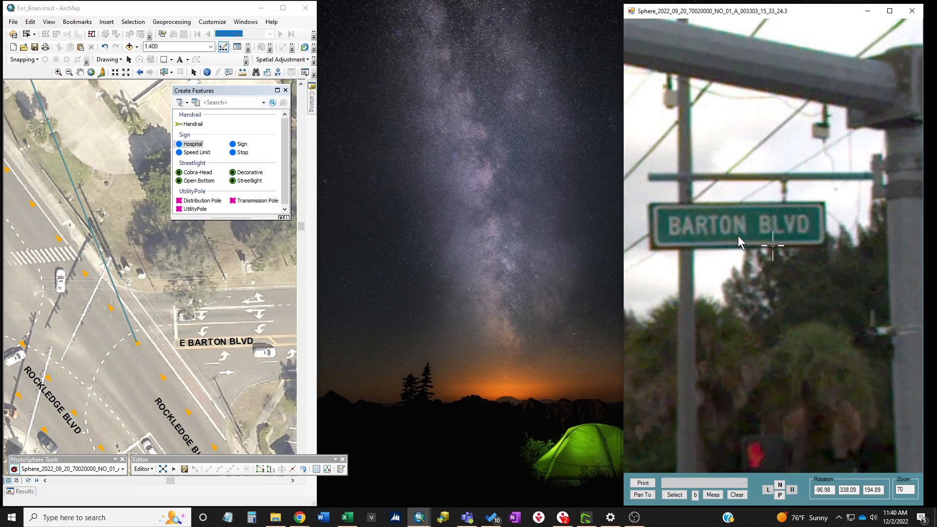
{"action": "scroll", "coordinate": [737, 235], "scroll_direction": "down", "scroll_amount": 5}
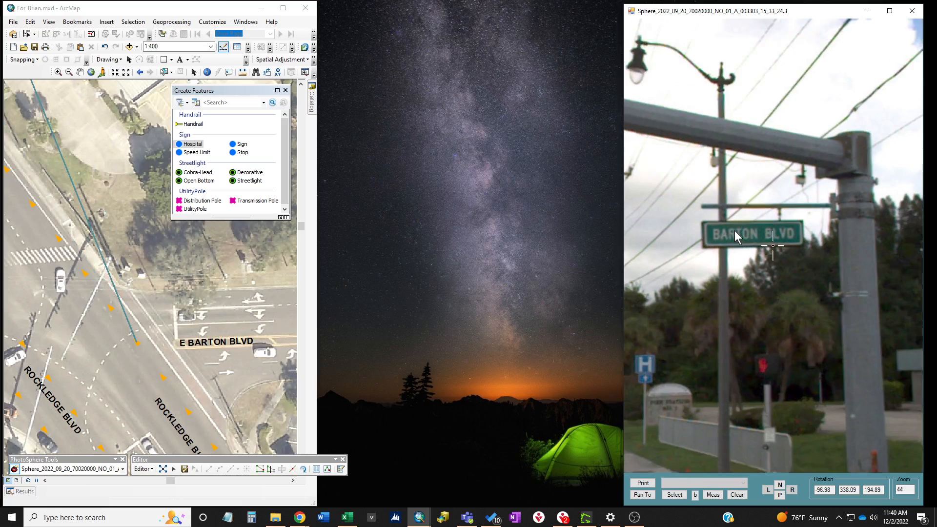
{"action": "scroll", "coordinate": [727, 226], "scroll_direction": "down", "scroll_amount": 1}
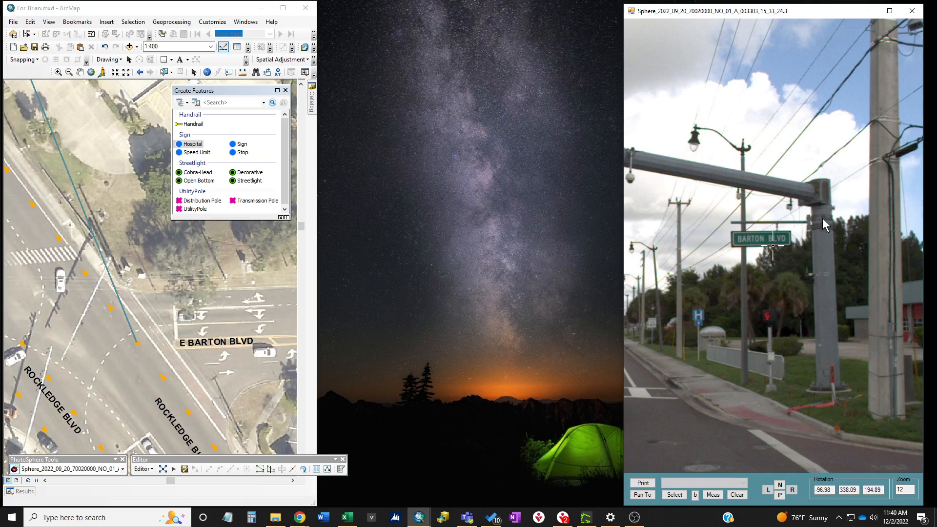
- Aim the photosphere at the concrete utility pole's base and open the neighbouring point's photosphere in a second window beside it
{"action": "left_click_drag", "start_coordinate": [822, 219], "coordinate": [765, 140]}
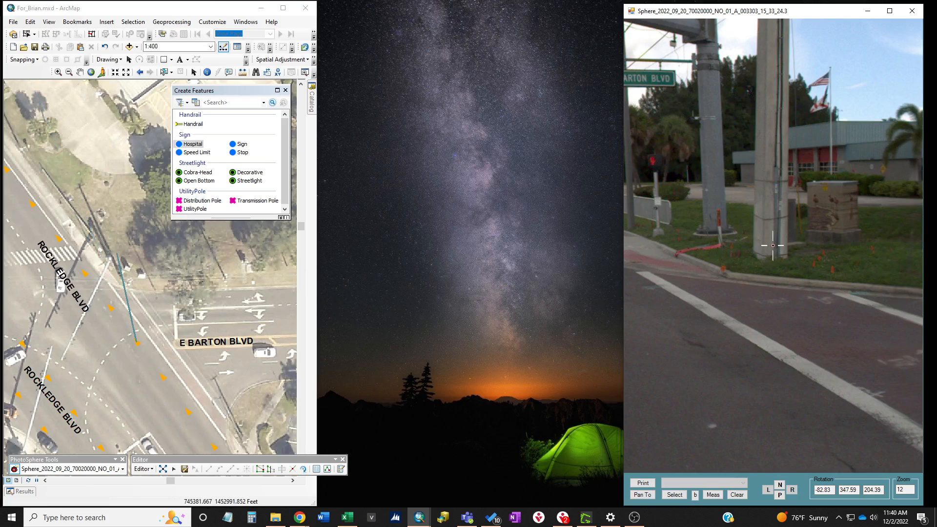
{"action": "left_click", "coordinate": [15, 470]}
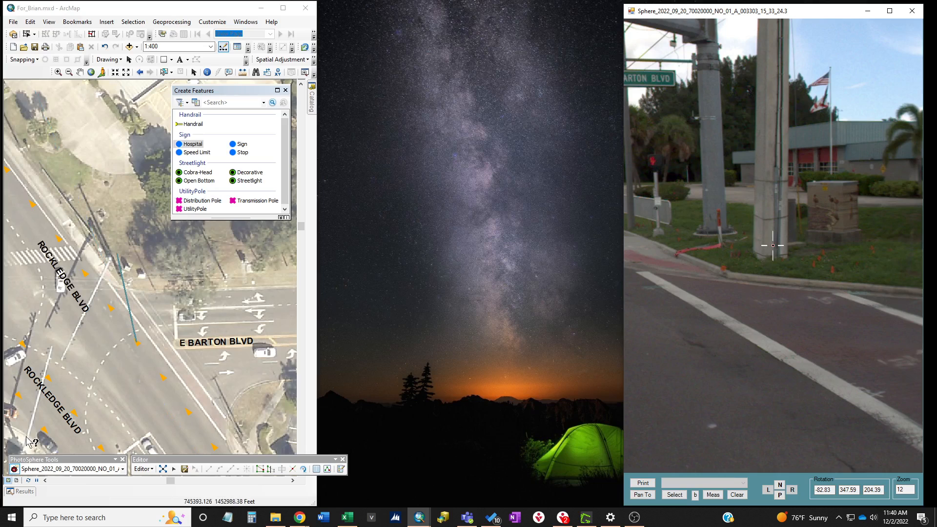
{"action": "left_click", "coordinate": [111, 309]}
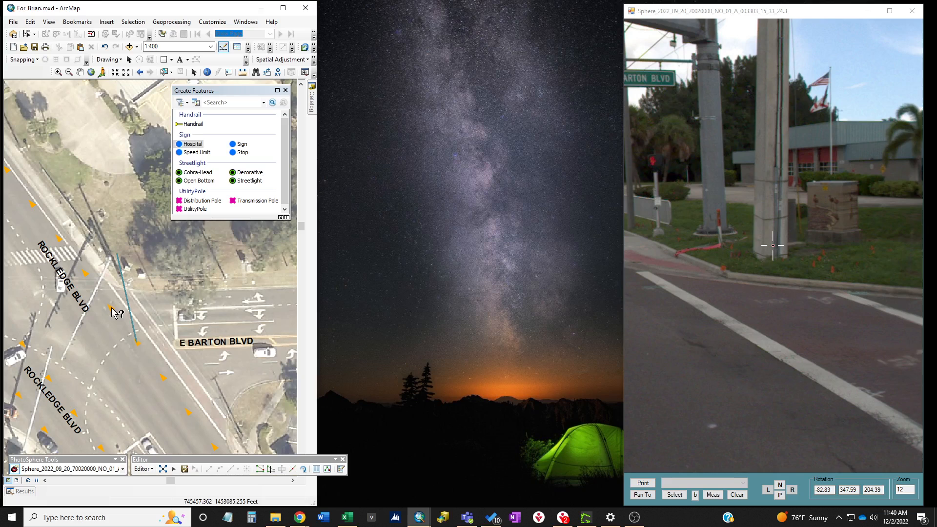
{"action": "left_click", "coordinate": [140, 232]}
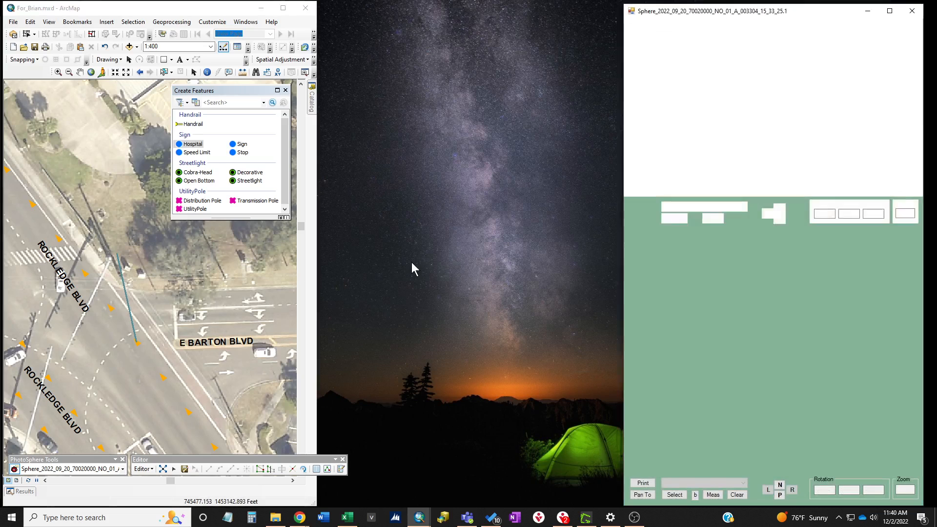
{"action": "left_click_drag", "start_coordinate": [754, 15], "coordinate": [458, 13]}
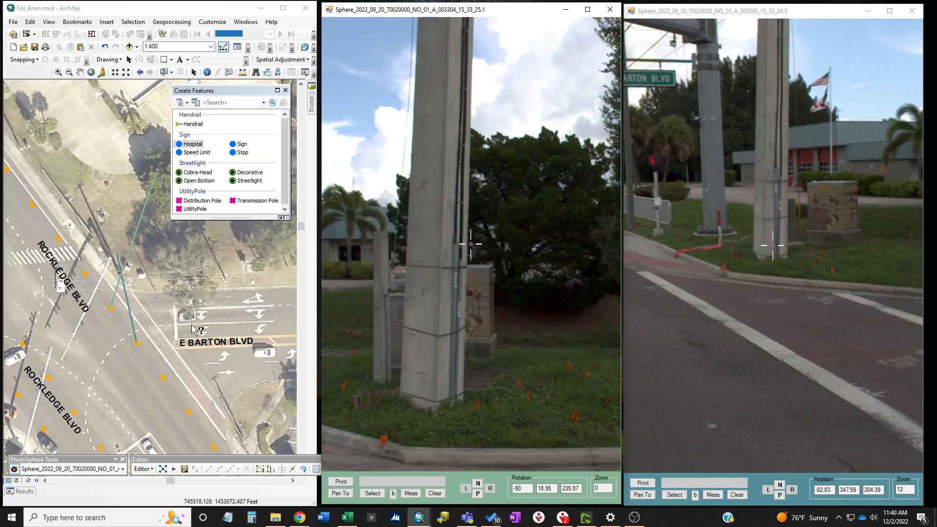
- Aim the second photosphere at the same pole's base and add a Distribution Pole point where the sight lines cross on the map
{"action": "left_click_drag", "start_coordinate": [399, 311], "coordinate": [414, 255]}
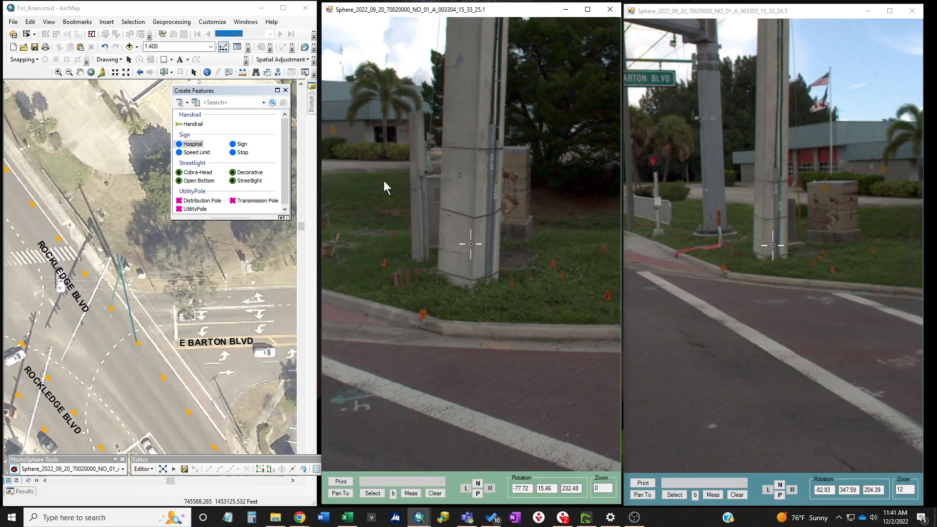
{"action": "left_click", "coordinate": [195, 202]}
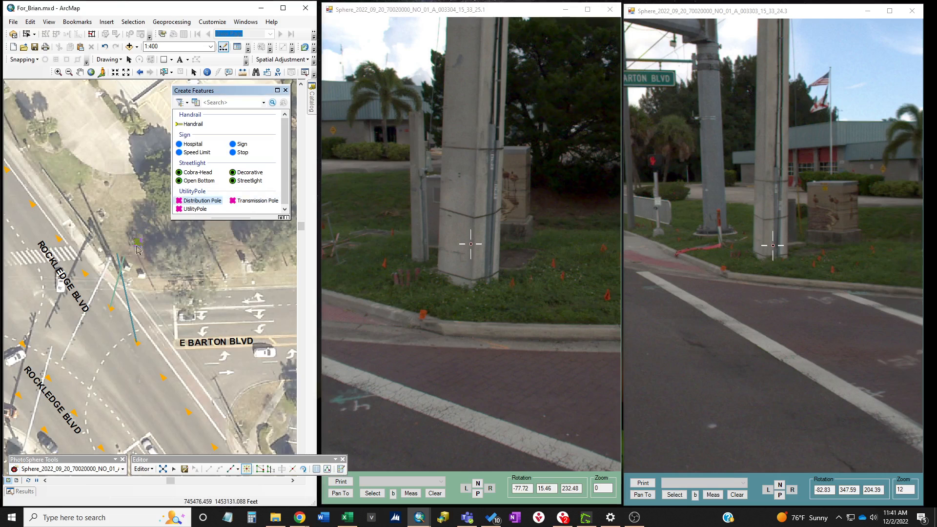
{"action": "left_click", "coordinate": [121, 270]}
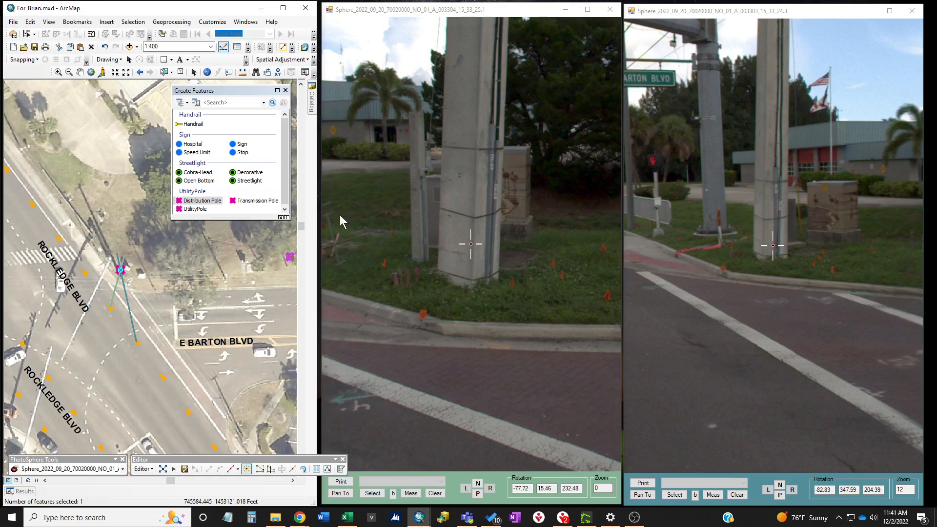
- Advance both photosphere views by one image and aim the green one at the base of the streetlight near the handrail
{"action": "left_click_drag", "start_coordinate": [376, 150], "coordinate": [436, 200]}
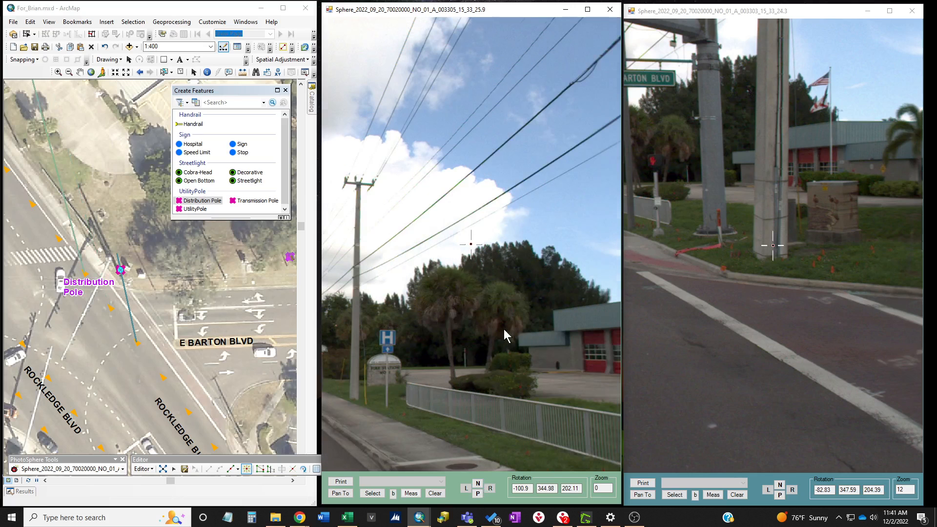
{"action": "left_click_drag", "start_coordinate": [504, 329], "coordinate": [318, 256]}
{"action": "left_click_drag", "start_coordinate": [426, 234], "coordinate": [526, 301]}
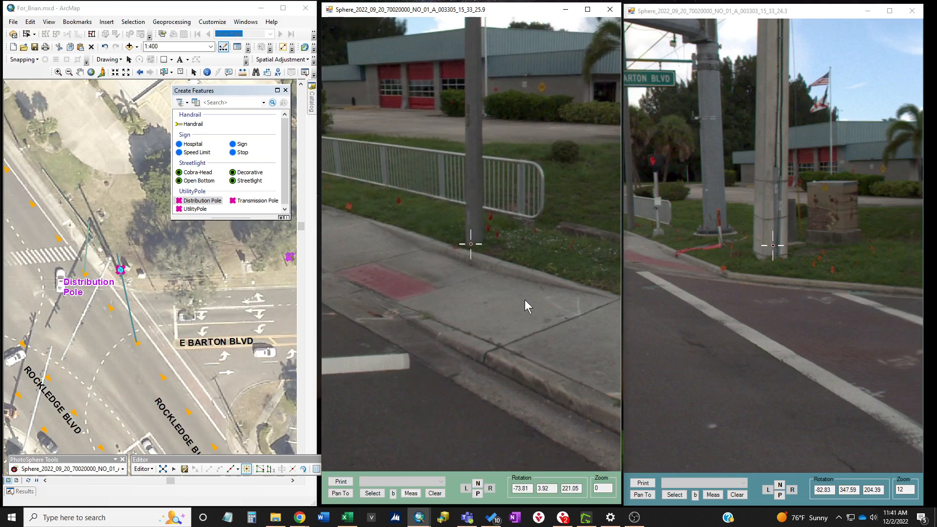
{"action": "left_click", "coordinate": [779, 484]}
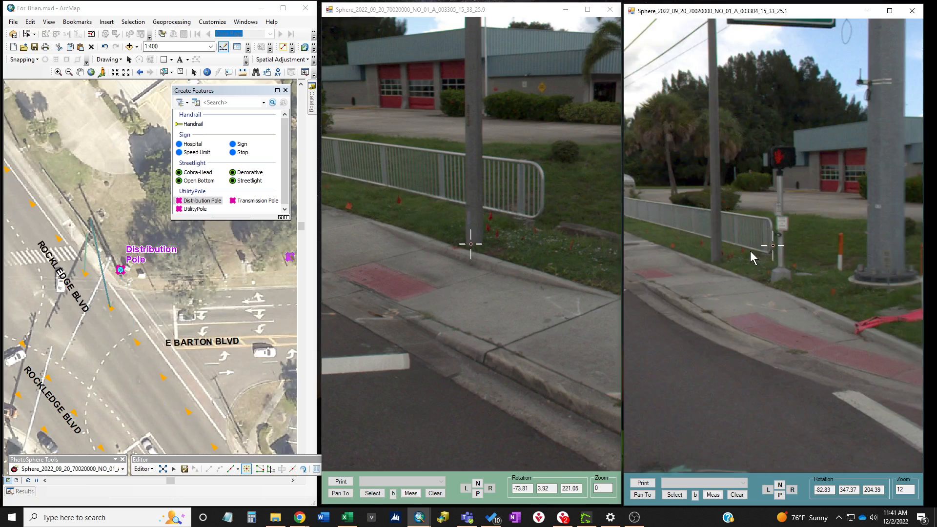
- Advance the green photosphere view to image 003306 and re-aim it at the streetlight's base
{"action": "left_click", "coordinate": [478, 483]}
{"action": "left_click_drag", "start_coordinate": [517, 308], "coordinate": [356, 275]}
{"action": "left_click_drag", "start_coordinate": [507, 207], "coordinate": [360, 301]}
{"action": "mouse_move", "coordinate": [539, 211]}
{"action": "left_mouse_down"}
{"action": "mouse_move", "coordinate": [459, 222]}
{"action": "mouse_move", "coordinate": [431, 312]}
{"action": "mouse_move", "coordinate": [432, 398]}
{"action": "left_mouse_up"}
{"action": "mouse_move", "coordinate": [436, 234]}
{"action": "left_mouse_down"}
{"action": "mouse_move", "coordinate": [440, 329]}
{"action": "mouse_move", "coordinate": [437, 236]}
{"action": "left_mouse_up"}
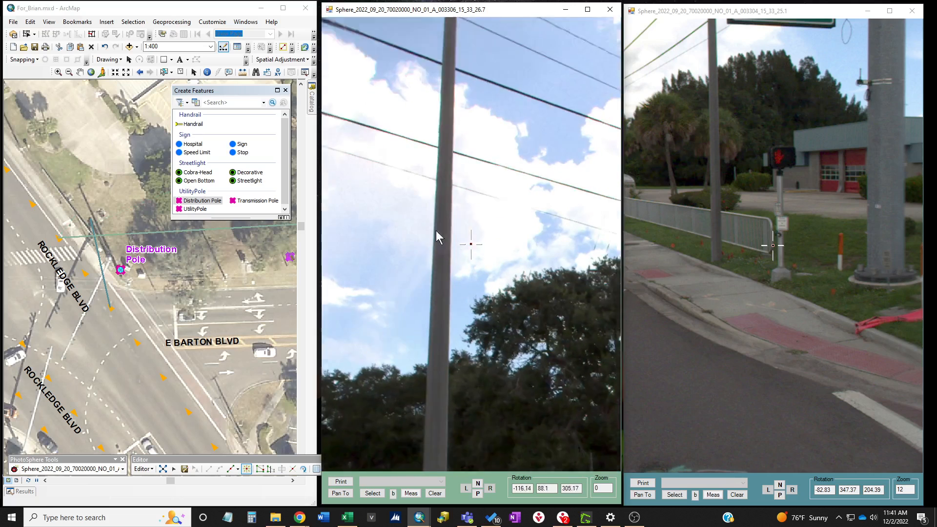
{"action": "left_click_drag", "start_coordinate": [468, 381], "coordinate": [499, 244]}
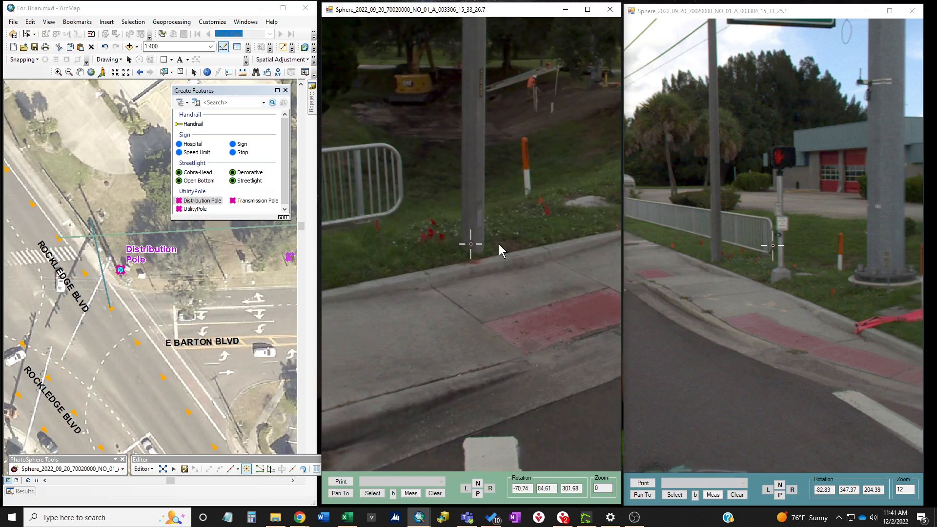
- Advance the blue view to image 003305, aim it at the streetlight's base, and add a Decorative streetlight where the sight lines cross
{"action": "left_click", "coordinate": [779, 487]}
{"action": "left_click_drag", "start_coordinate": [798, 368], "coordinate": [790, 313]}
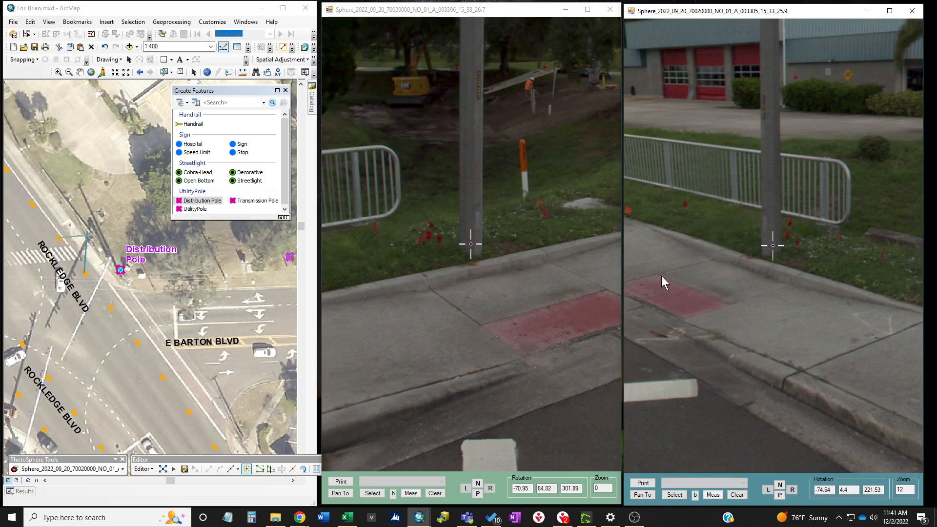
{"action": "left_click", "coordinate": [257, 172]}
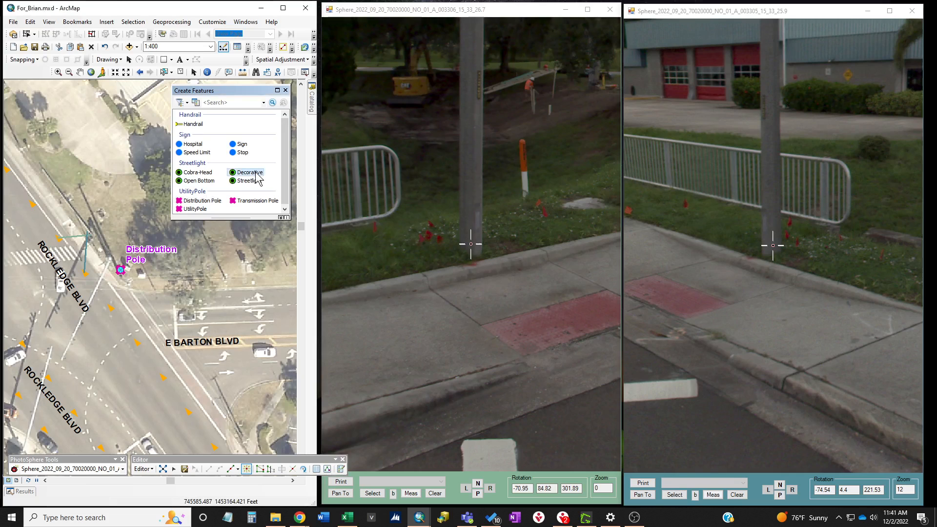
{"action": "left_click", "coordinate": [87, 238]}
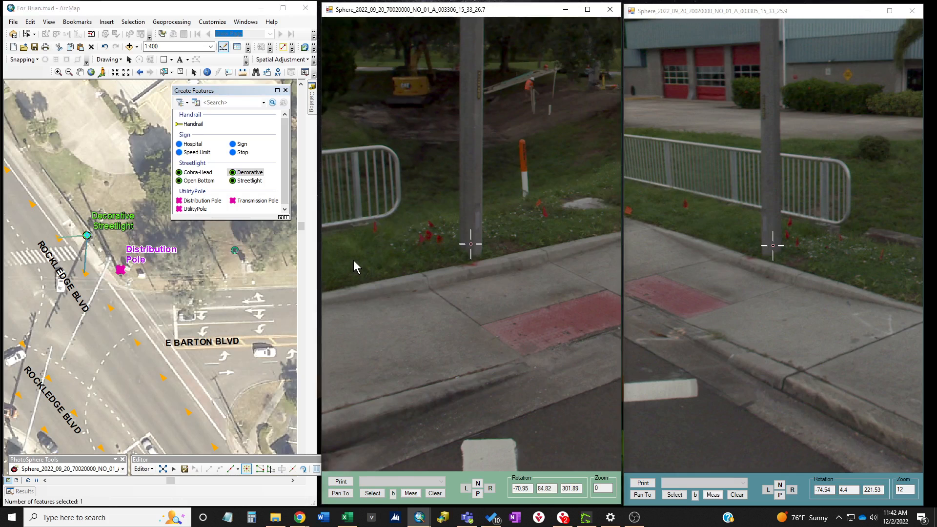
- Aim both photosphere views at the near end of the handrail and start a Handrail line where the sight lines cross
{"action": "left_click_drag", "start_coordinate": [354, 259], "coordinate": [386, 294]}
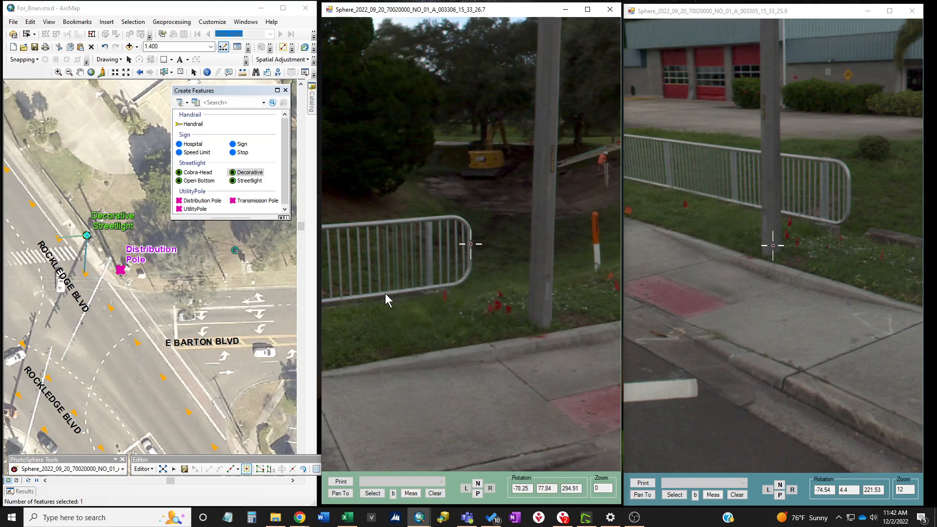
{"action": "left_click_drag", "start_coordinate": [764, 277], "coordinate": [730, 305]}
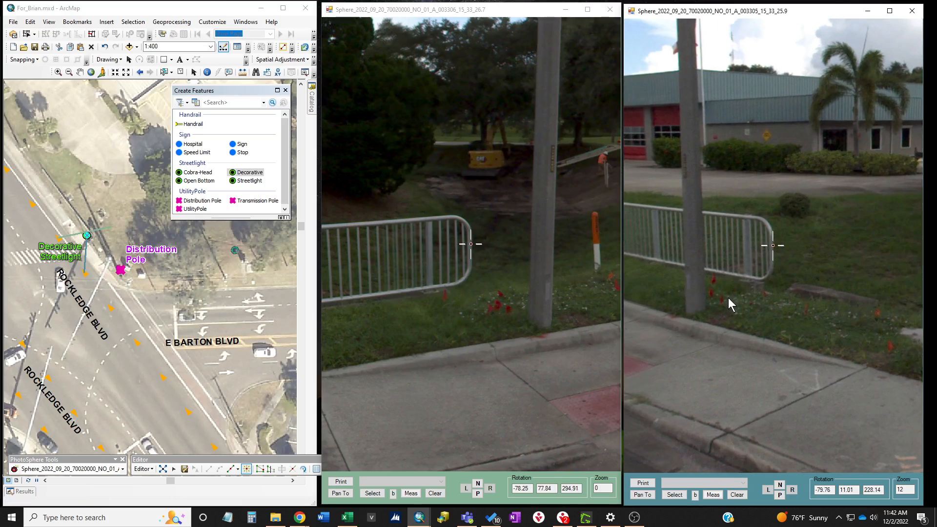
{"action": "left_click", "coordinate": [187, 125]}
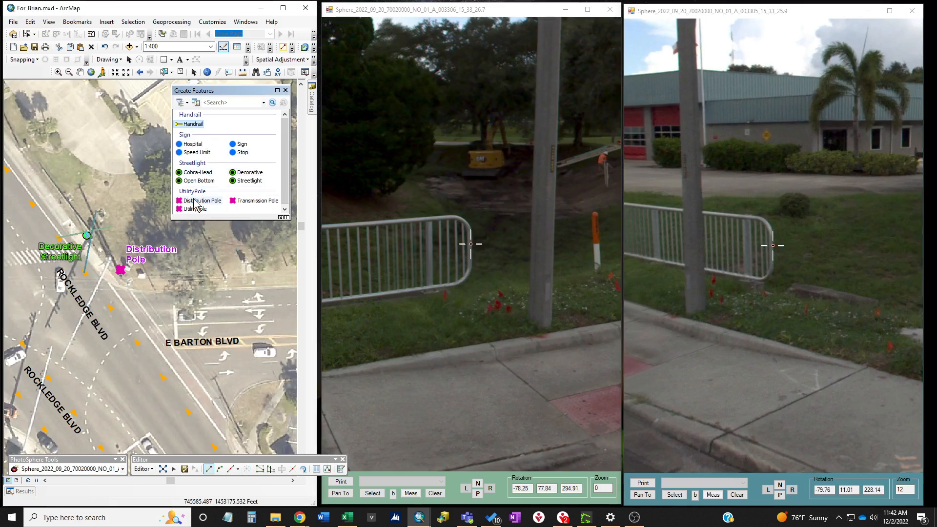
{"action": "left_click", "coordinate": [91, 232]}
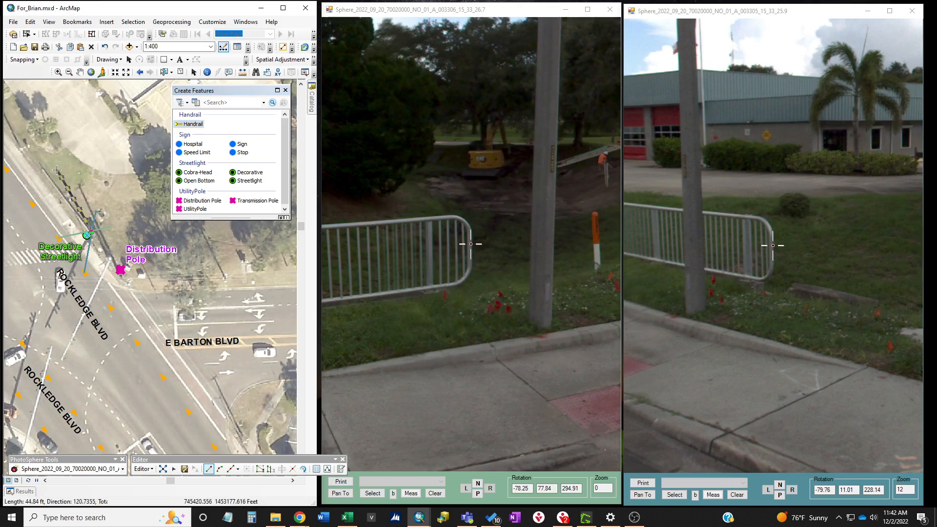
- Advance the green view to image 003308 and the blue view to 003307, aiming both at the far end of the handrail
{"action": "left_click", "coordinate": [478, 483]}
{"action": "left_click", "coordinate": [478, 484]}
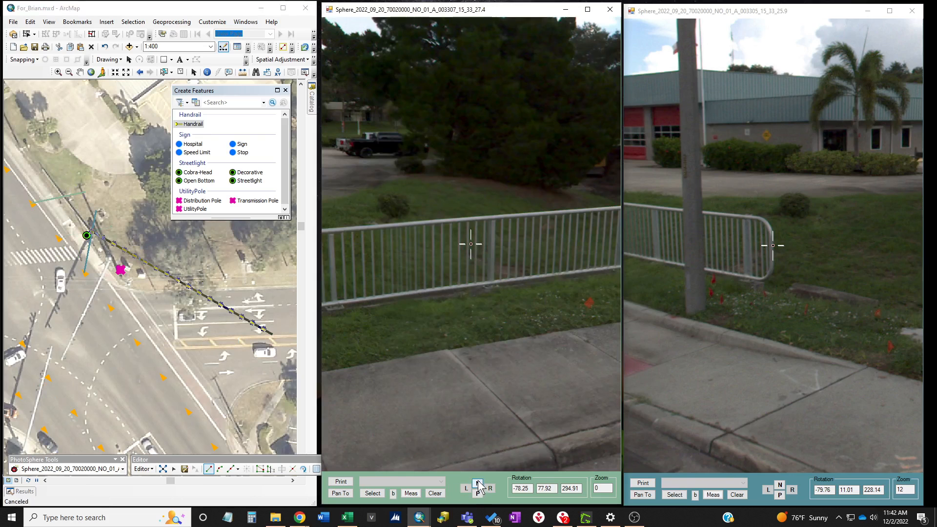
{"action": "left_click", "coordinate": [479, 484]}
{"action": "left_click_drag", "start_coordinate": [438, 392], "coordinate": [443, 390]}
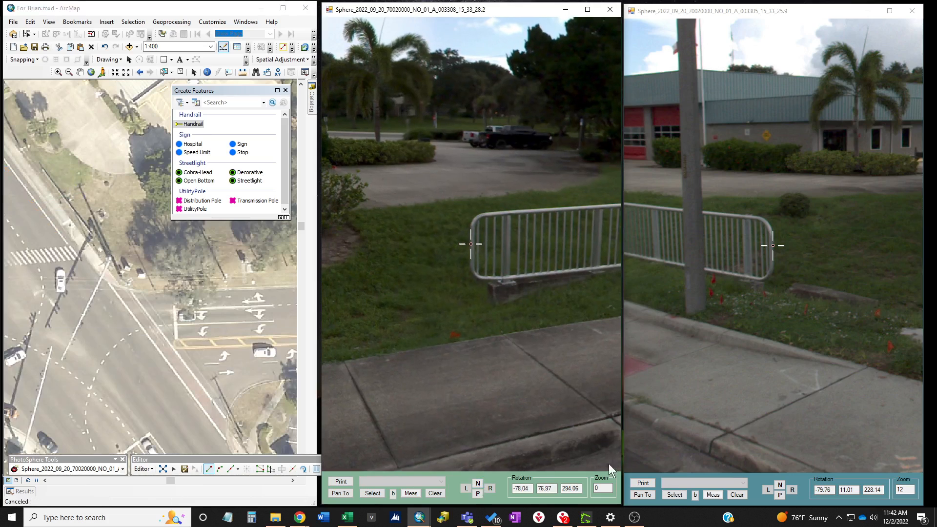
{"action": "left_click", "coordinate": [780, 485]}
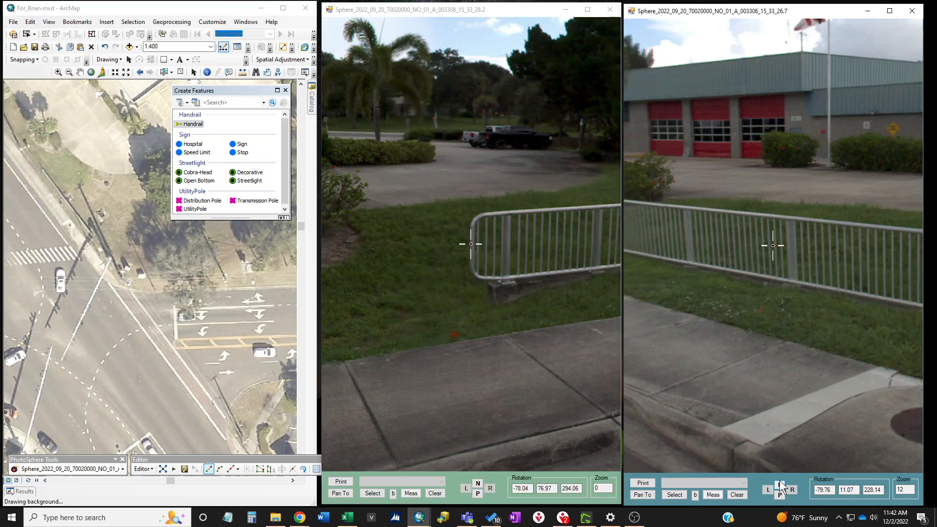
{"action": "left_click", "coordinate": [780, 484]}
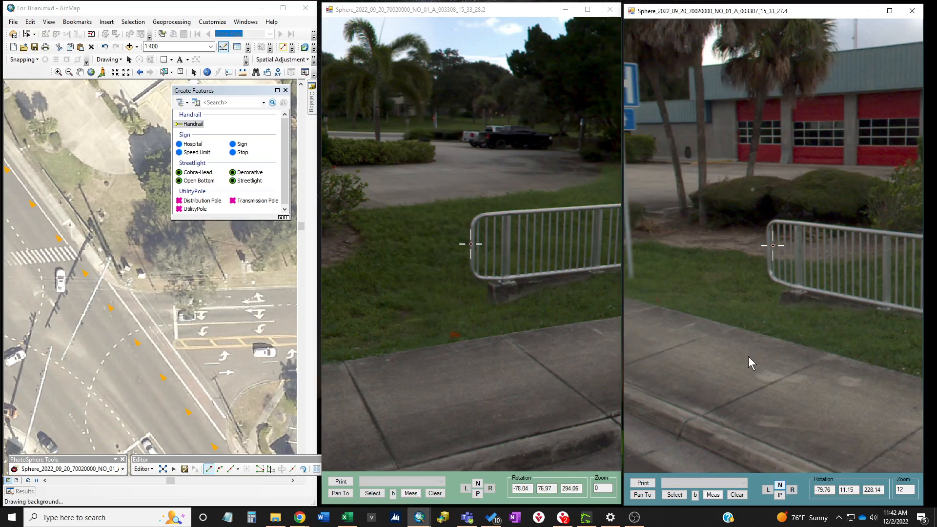
- Zoom the blue view in on the handrail's far end, fine-tune its aim, and finish the Handrail line where the sight lines cross
{"action": "left_click_drag", "start_coordinate": [748, 356], "coordinate": [751, 354]}
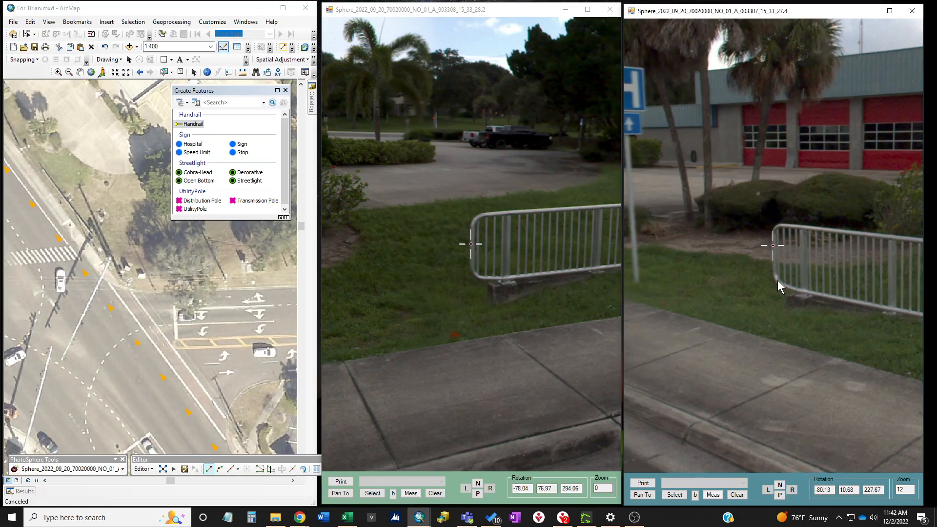
{"action": "scroll", "coordinate": [759, 256], "scroll_direction": "up", "scroll_amount": 4}
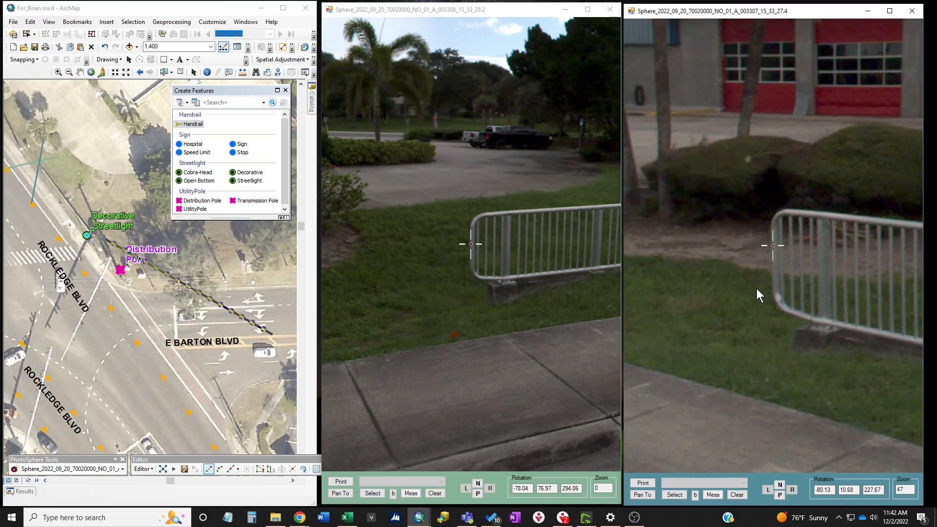
{"action": "left_click_drag", "start_coordinate": [756, 289], "coordinate": [754, 284]}
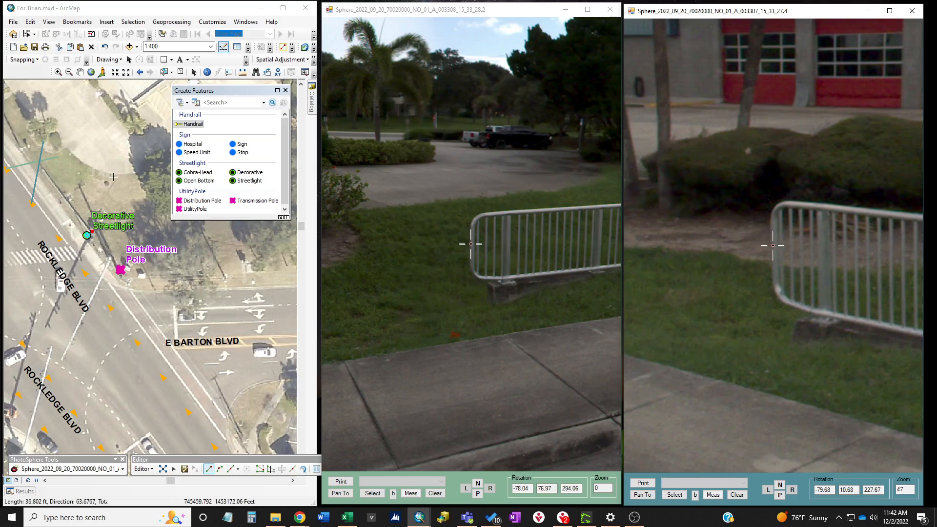
{"action": "left_click", "coordinate": [39, 160]}
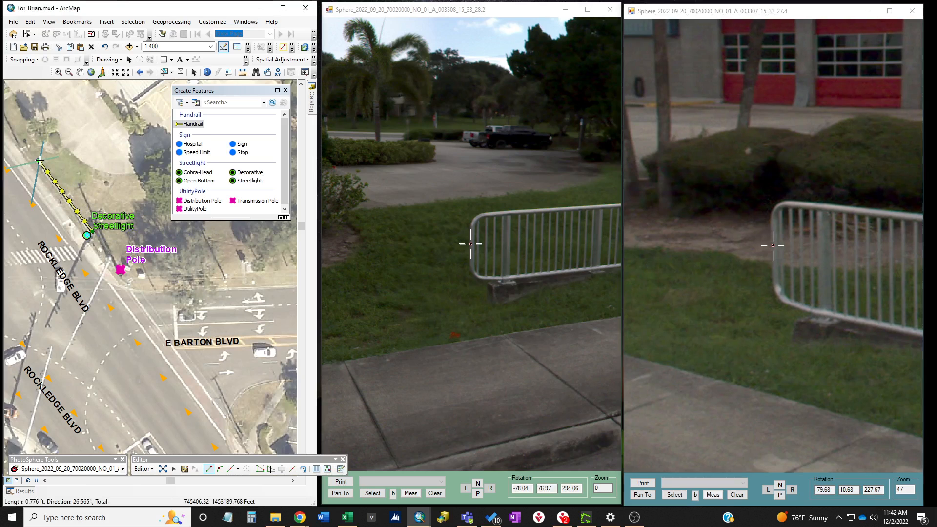
{"action": "key", "text": "F2"}
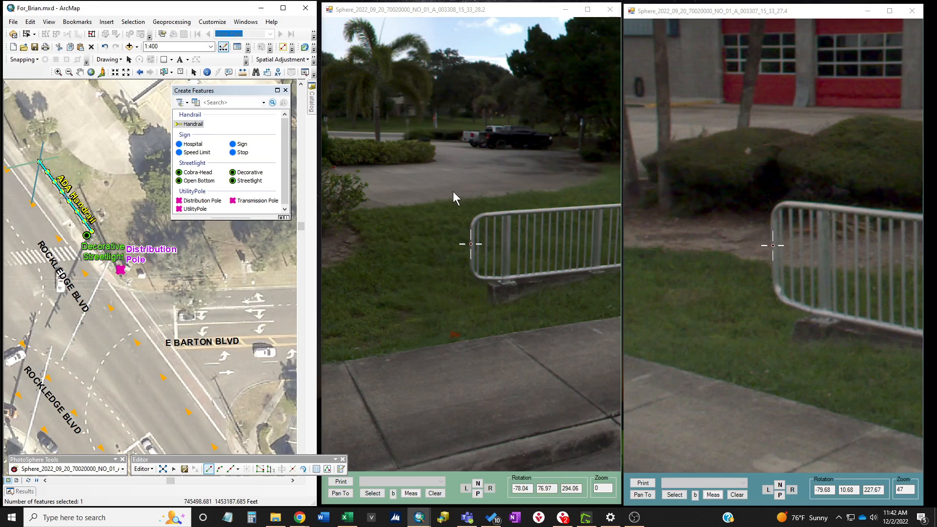
- Aim the green view (003308) and the blue view (003307) at the lower post of the hospital sign
{"action": "left_click_drag", "start_coordinate": [432, 185], "coordinate": [552, 174]}
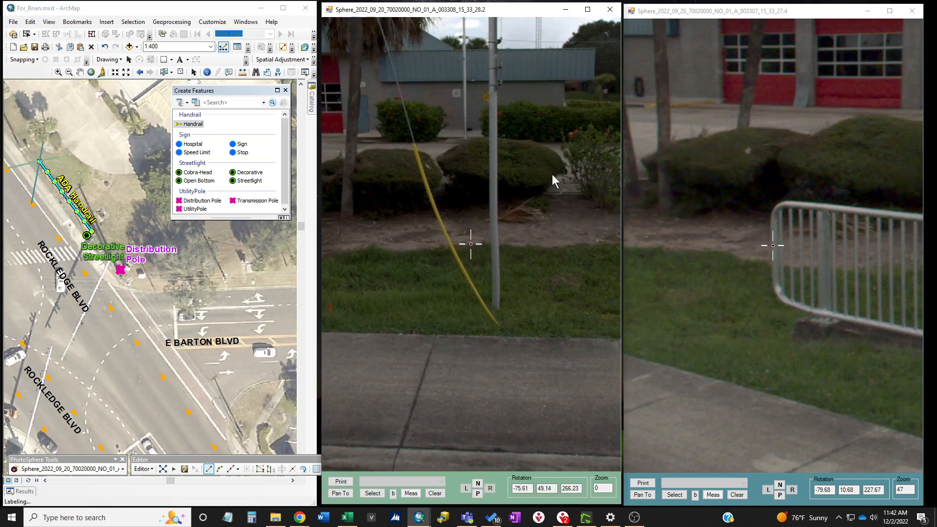
{"action": "left_click_drag", "start_coordinate": [689, 169], "coordinate": [796, 226]}
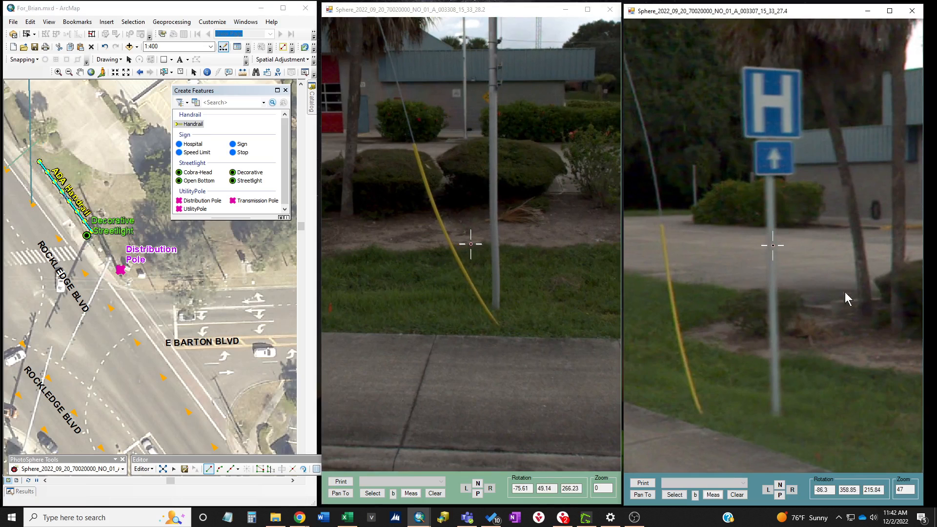
{"action": "left_click_drag", "start_coordinate": [845, 350], "coordinate": [844, 274]}
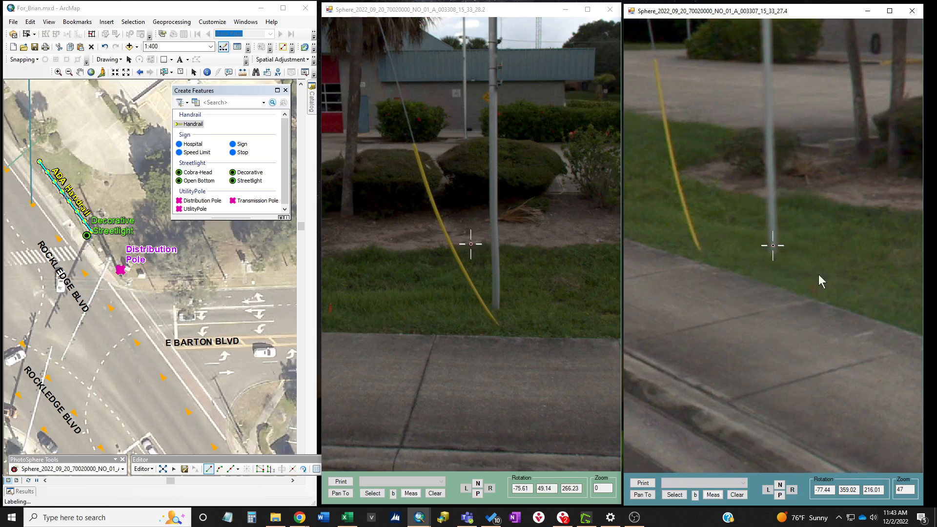
{"action": "mouse_move", "coordinate": [508, 250]}
{"action": "left_mouse_down"}
{"action": "mouse_move", "coordinate": [504, 237]}
{"action": "mouse_move", "coordinate": [511, 256]}
{"action": "left_mouse_up"}
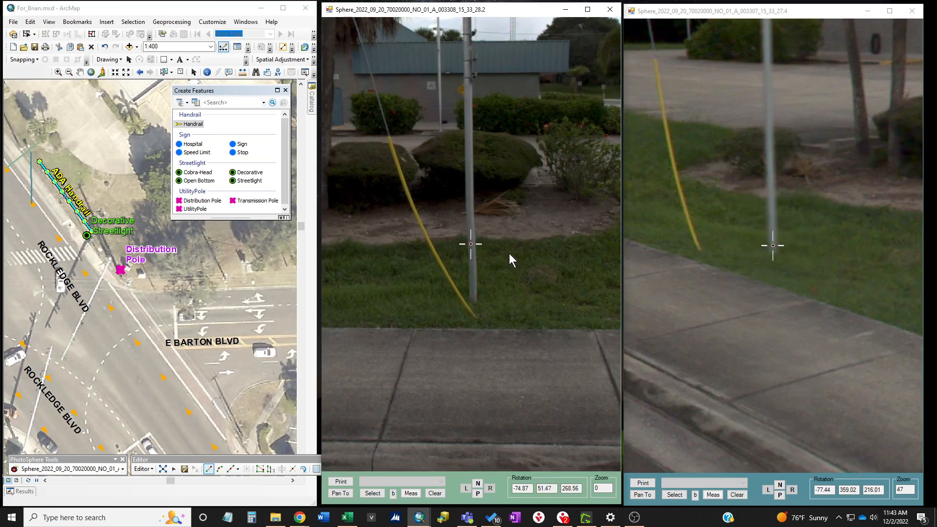
{"action": "left_click_drag", "start_coordinate": [683, 251], "coordinate": [710, 270]}
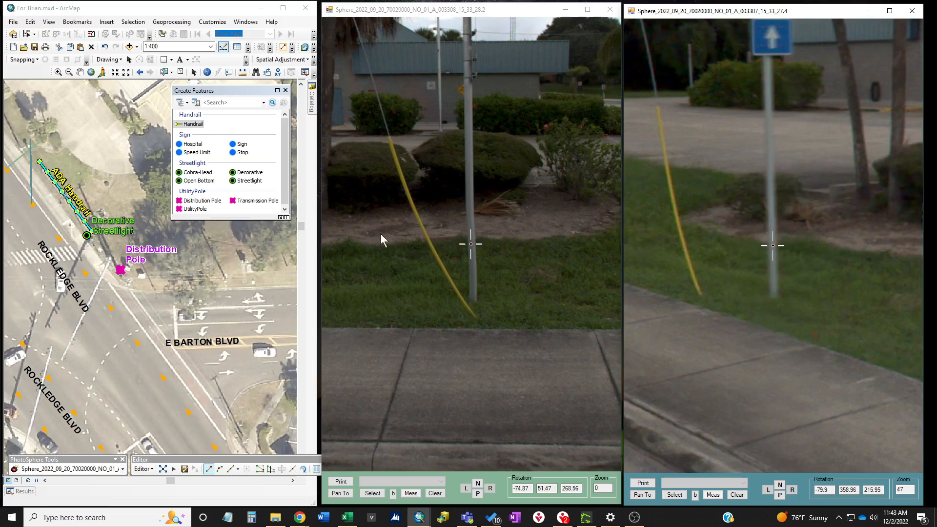
- Add a Hospital sign where the two sight lines cross, and close the green photosphere view
{"action": "left_click", "coordinate": [195, 145]}
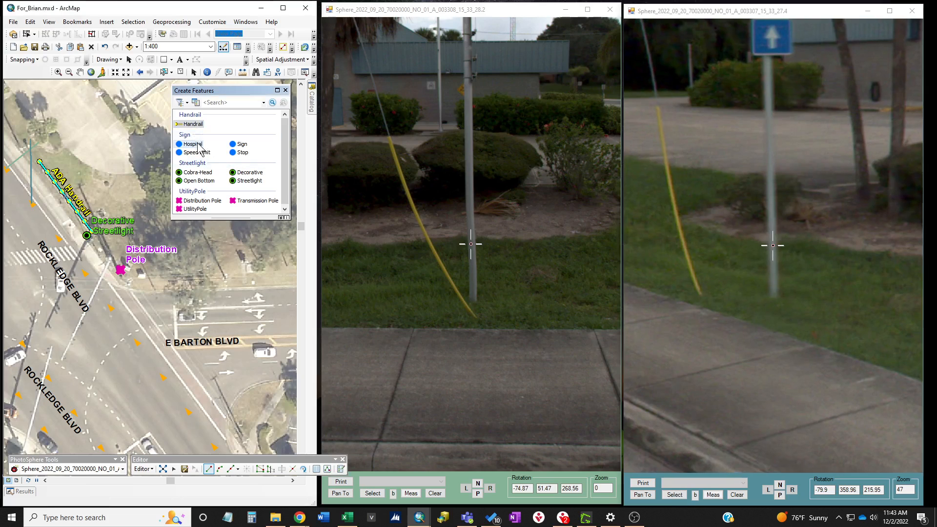
{"action": "left_click", "coordinate": [30, 150]}
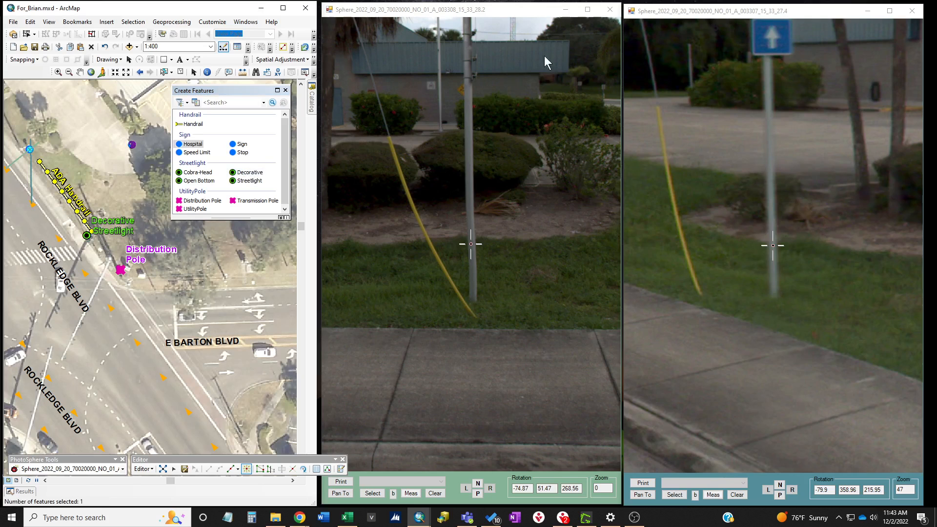
{"action": "left_click", "coordinate": [610, 9]}
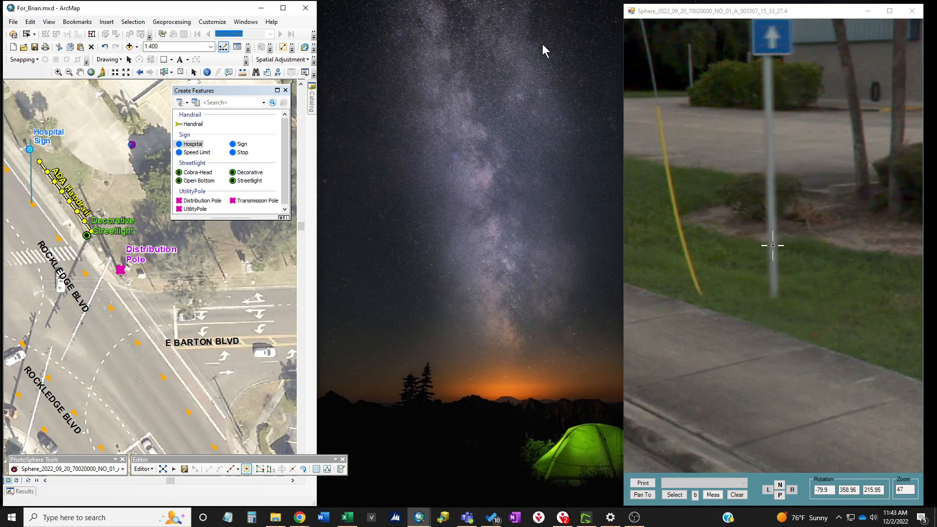